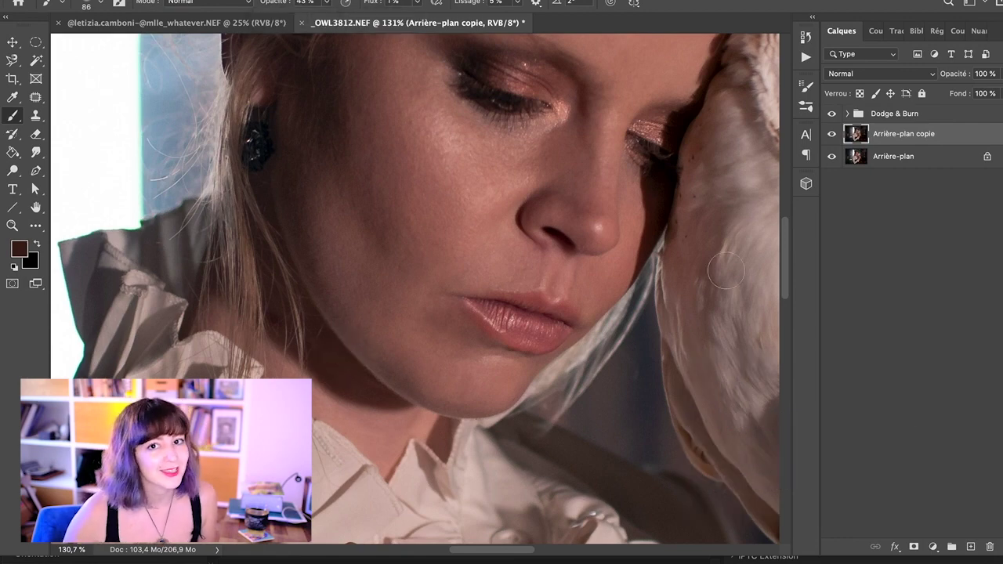
Step: Patch the blotchy backdrop just above the woman's shoulder on the Arrière-plan copie 2 layer, leaving nothing selected
scroll(468, 279, up, 10)
scroll(469, 279, down, 10)
mouse_move(784, 199)
mouse_down()
mouse_move(776, 264)
mouse_move(774, 250)
mouse_up()
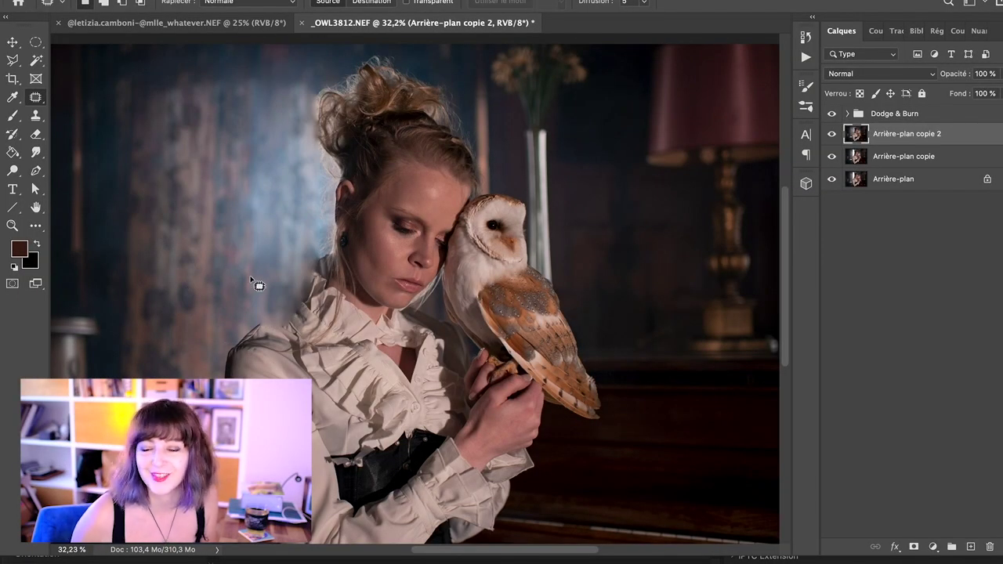
drag(274, 257, 253, 263)
click(202, 292)
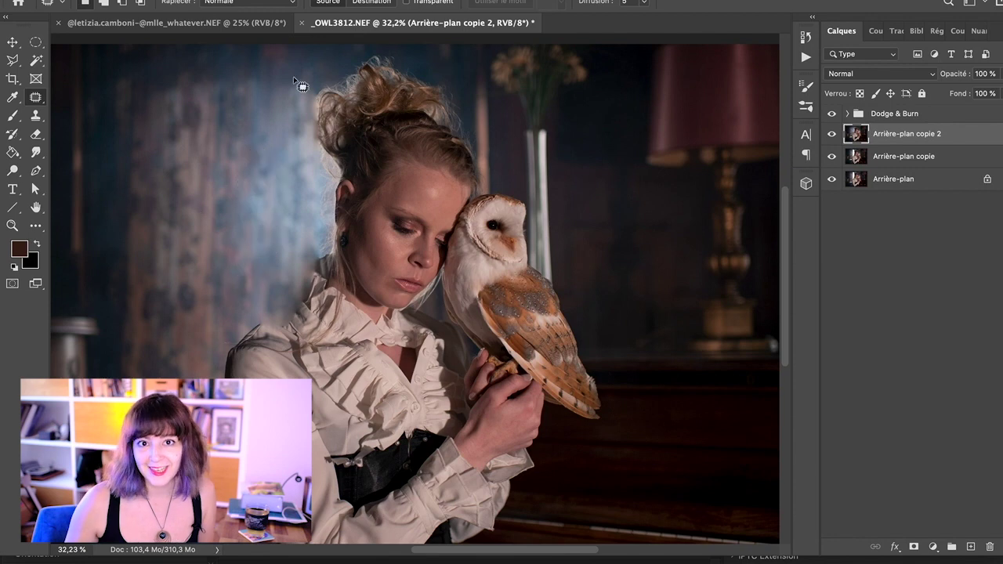
key(super+d)
Step: Outline a tall narrow strip of backdrop beside the woman's hair and fill it content-aware with colour adaptation at 100% opacity
mouse_move(260, 90)
mouse_down()
mouse_move(255, 264)
mouse_move(279, 277)
mouse_move(274, 149)
mouse_move(249, 74)
mouse_up()
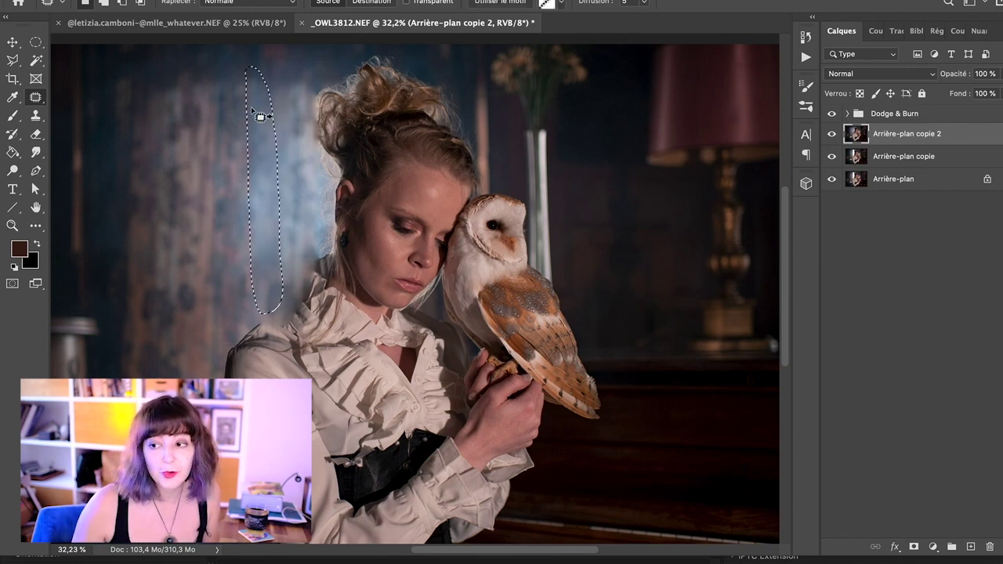
click(153, 0)
click(205, 192)
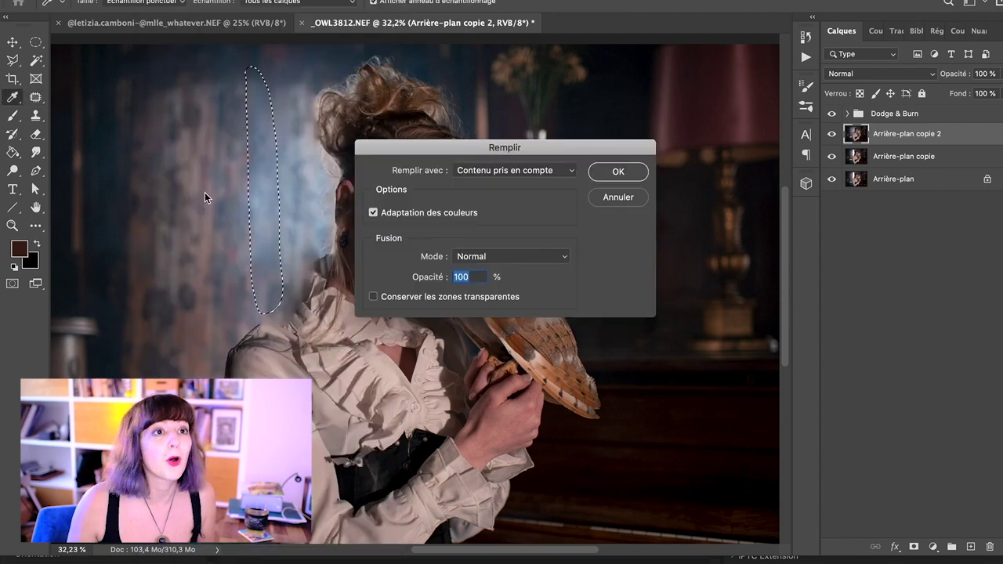
click(618, 173)
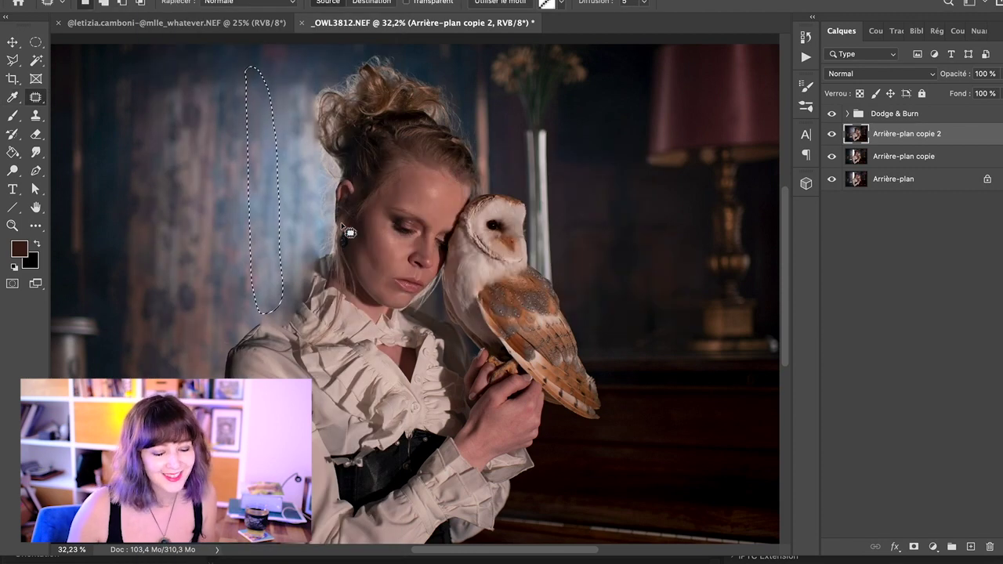
Step: Outline a tall strip of the streaked wooden backdrop, feather the selection by about 120 px and copy it to a new layer
mouse_move(182, 86)
mouse_down()
mouse_move(160, 213)
mouse_move(174, 326)
mouse_move(215, 117)
mouse_up()
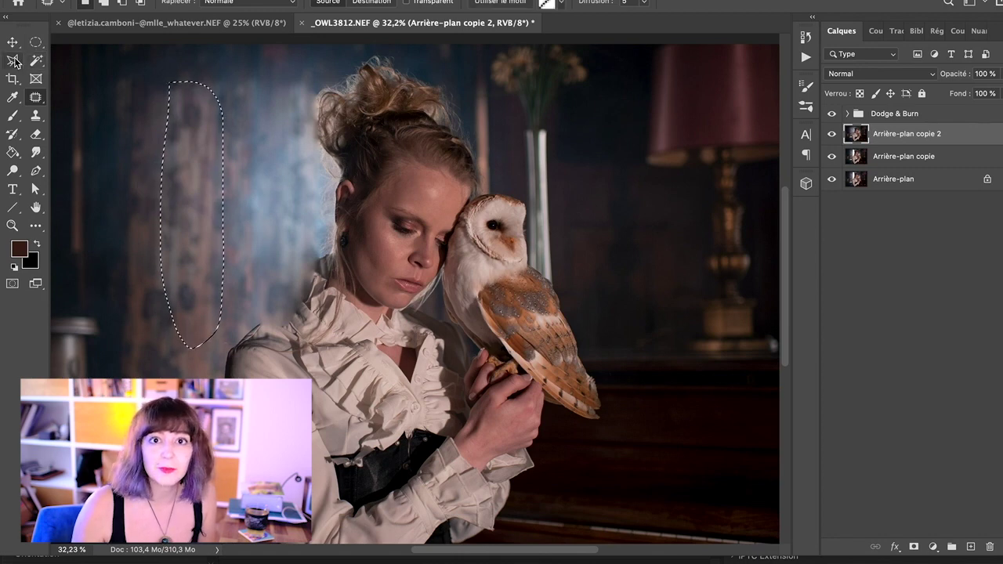
key(l)
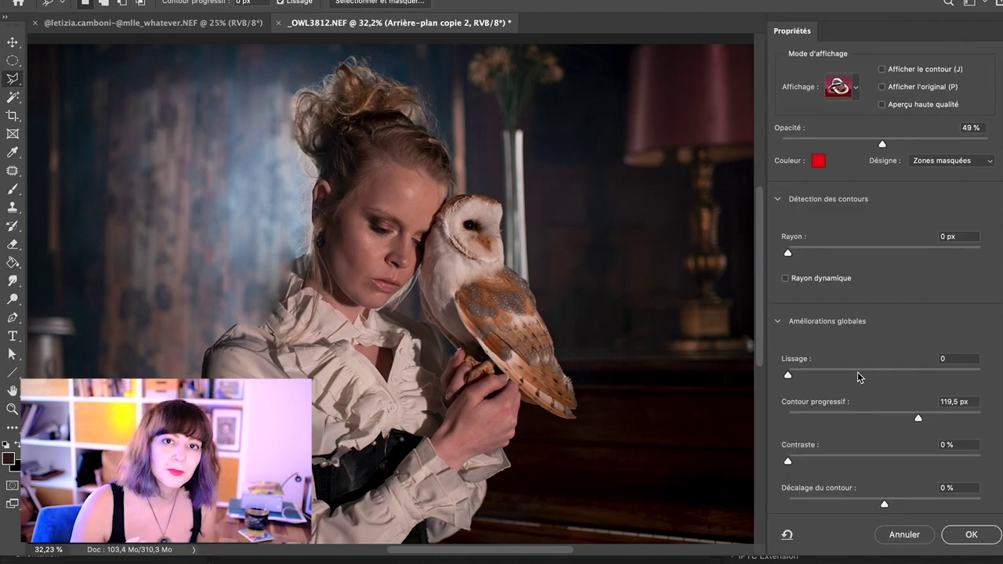
mouse_move(918, 417)
mouse_down()
mouse_move(904, 418)
mouse_move(920, 418)
mouse_up()
click(965, 536)
key(ctrl+j)
Step: Move the copied wood strip over the hazy backdrop beside the woman's head, lower its opacity to 68% and adjust it with Free Transform
key(v)
drag(208, 271, 304, 259)
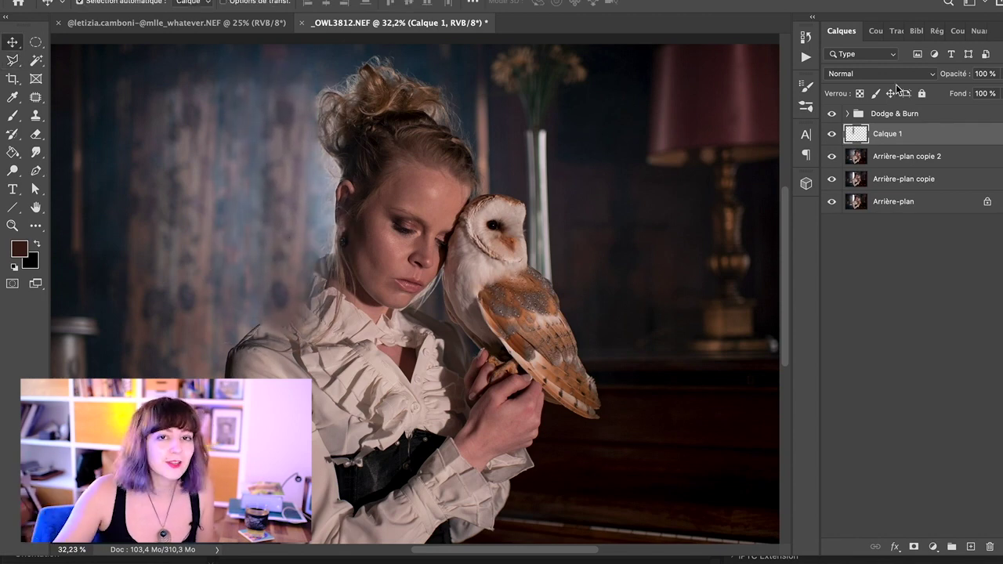
drag(999, 73, 977, 97)
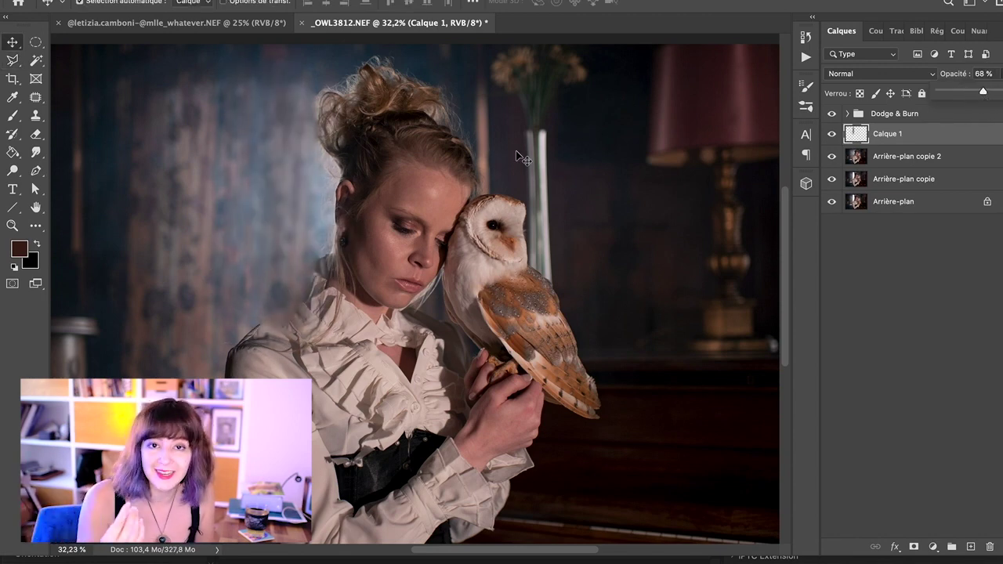
drag(287, 180, 281, 189)
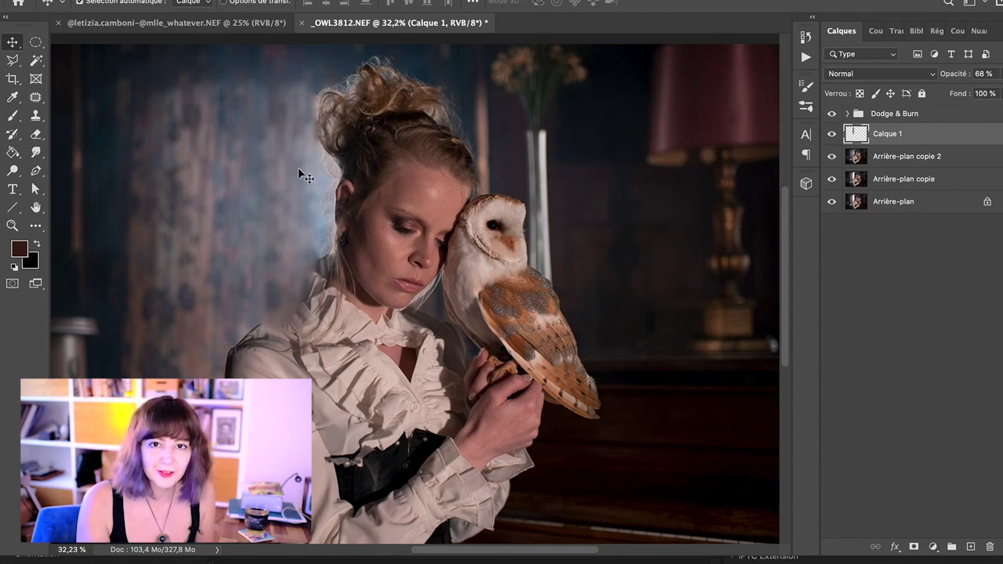
key(ctrl+t)
mouse_move(346, 210)
mouse_down()
mouse_move(362, 201)
mouse_move(345, 213)
mouse_move(356, 214)
mouse_up()
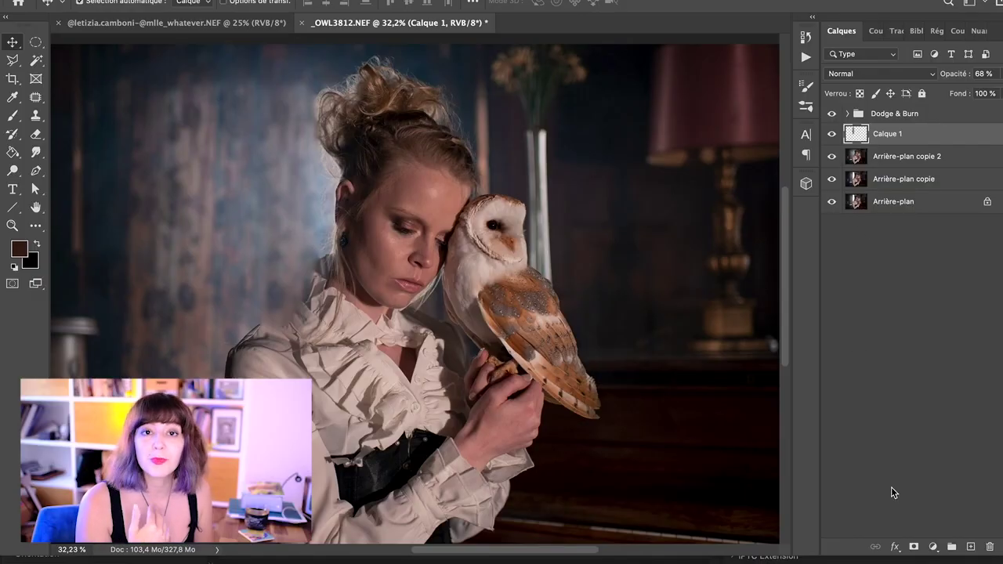
Step: Add a Hue/Saturation adjustment clipped to Calque 1 with hue -9, saturation +1 and lightness +17
click(932, 546)
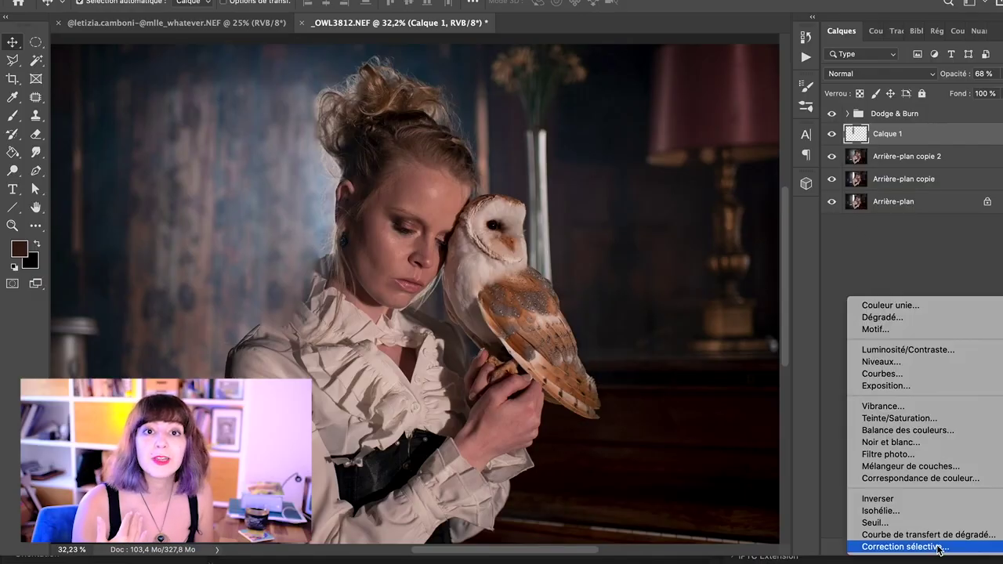
click(907, 418)
mouse_move(797, 403)
mouse_down()
mouse_move(722, 406)
mouse_move(786, 403)
mouse_up()
key(super+alt+g)
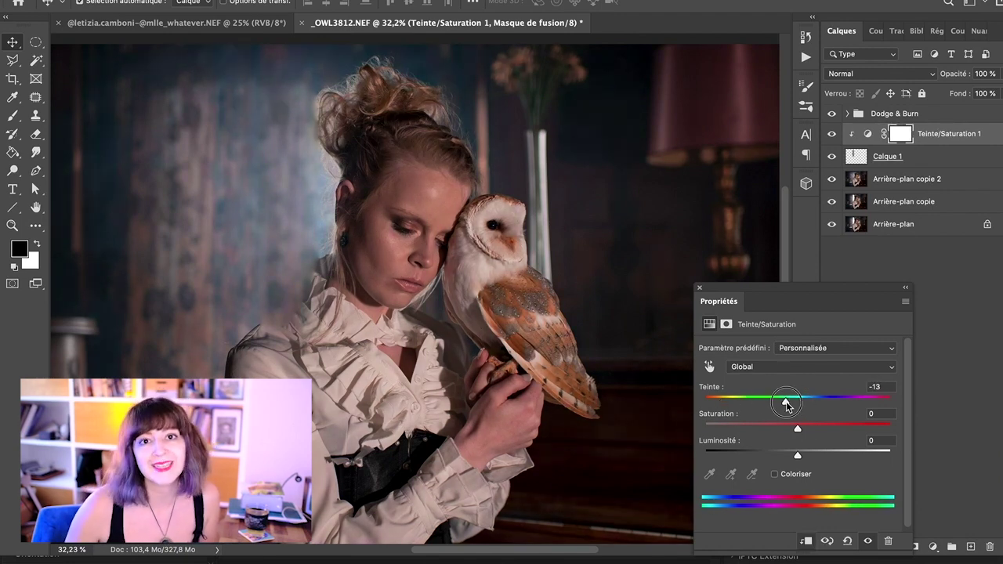
drag(777, 402, 789, 404)
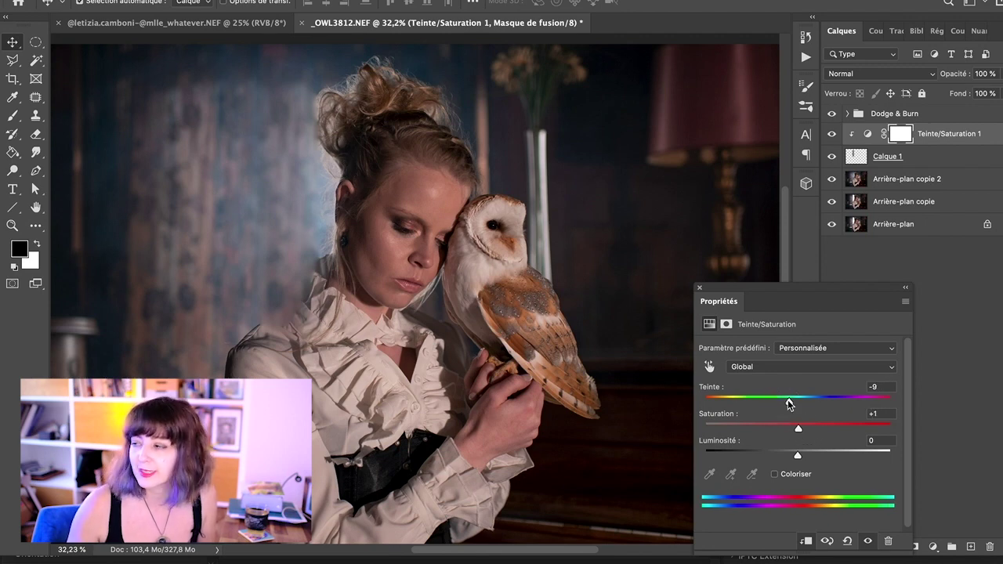
drag(796, 454, 813, 456)
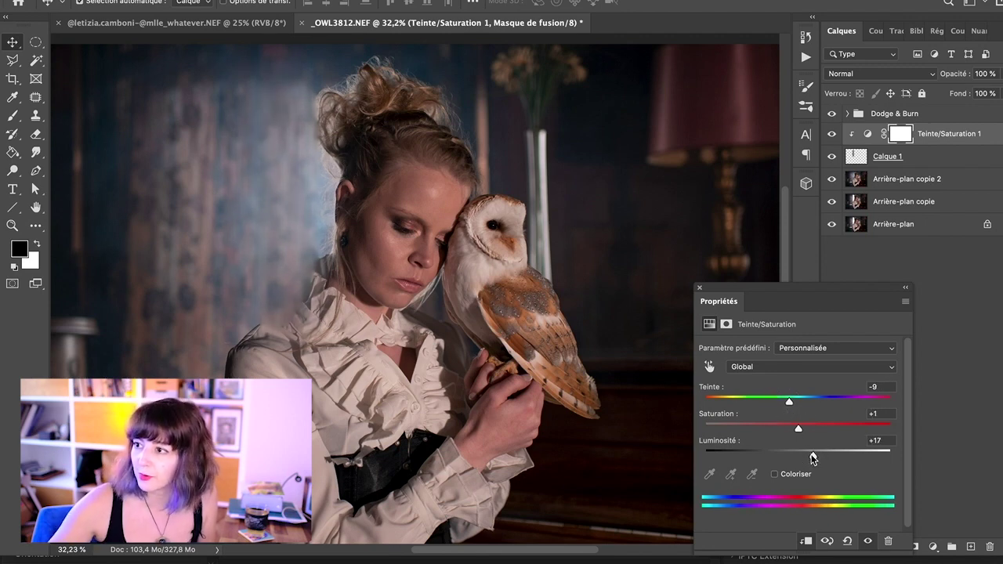
click(700, 287)
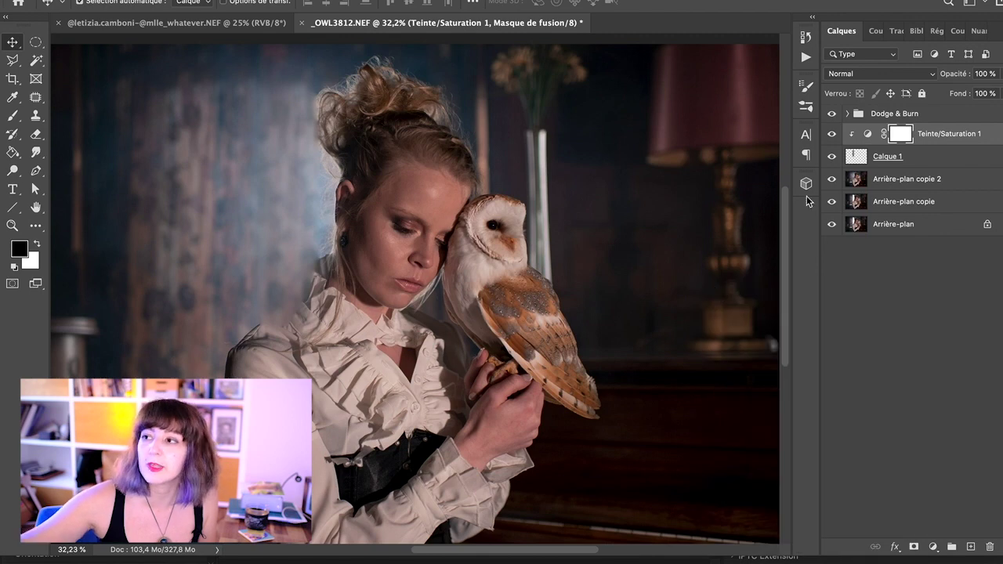
Step: Place a masked layer of the original hair area above the adjustment and mask out the bright window beside the collar at 45% flow
click(859, 181)
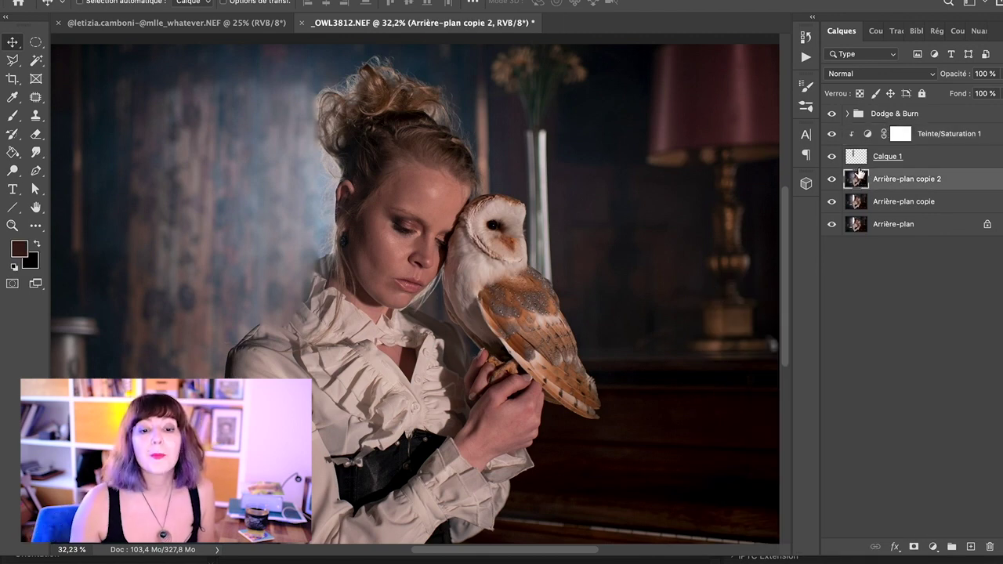
drag(864, 185, 897, 138)
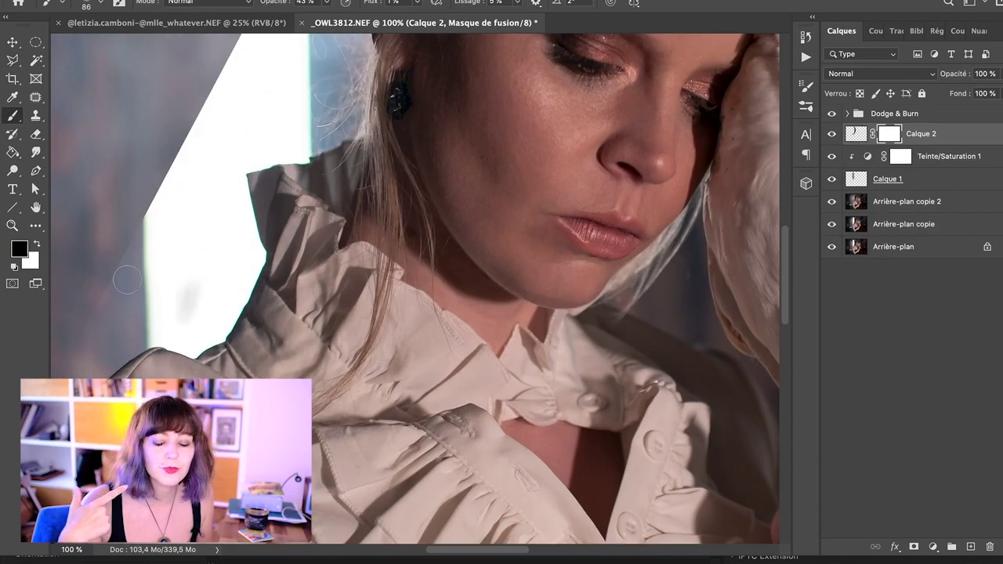
mouse_move(180, 287)
mouse_down()
mouse_move(116, 356)
mouse_move(195, 348)
mouse_move(196, 311)
mouse_up()
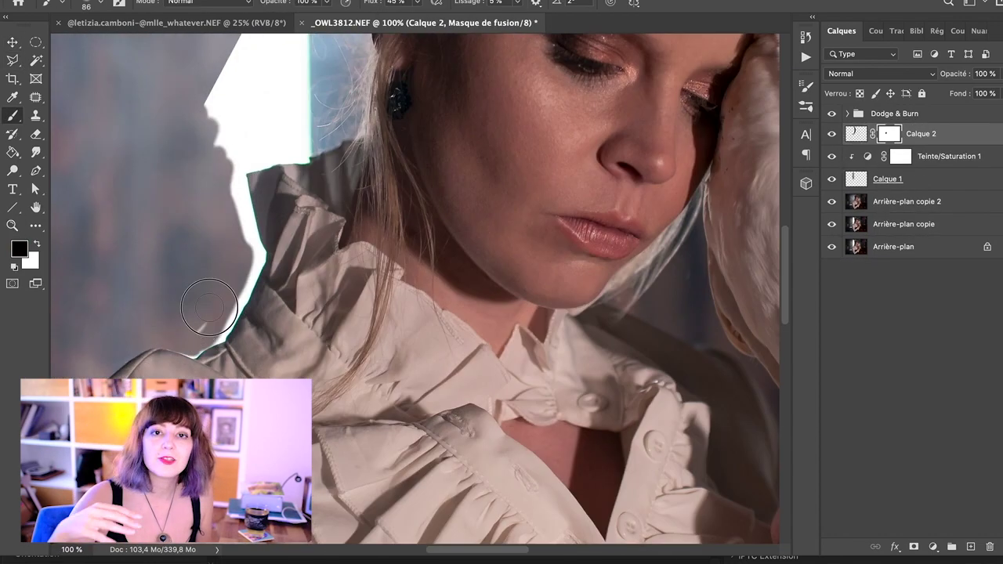
Step: Mask out the remaining white fringe along the edges of the ruffled collar on Calque 2 with a small brush of about 34 px
scroll(195, 311, up, 5)
click(100, 4)
drag(121, 50, 115, 50)
click(343, 328)
key(shift+0)
key(shift+5)
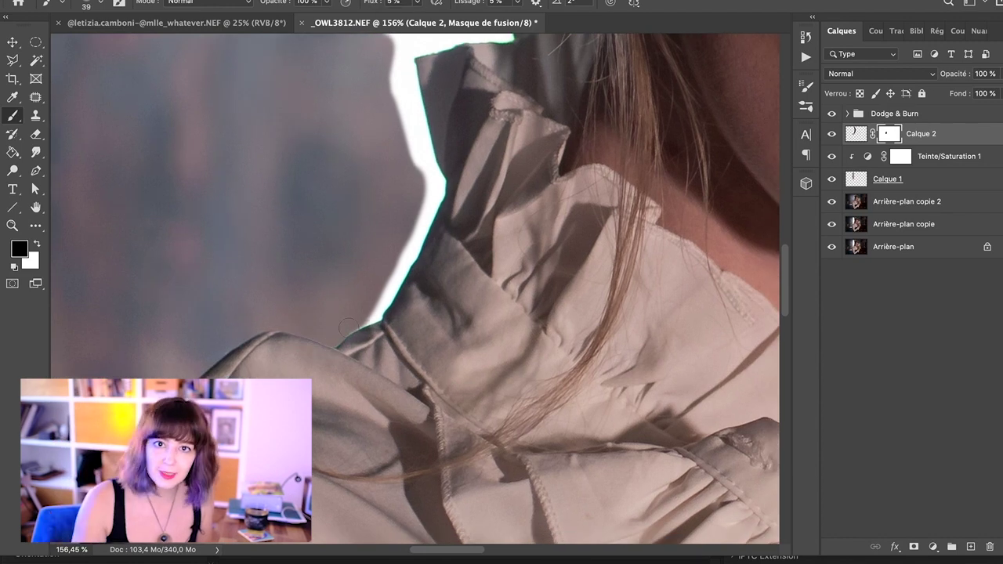
drag(395, 280, 407, 252)
click(100, 4)
drag(78, 78, 152, 79)
mouse_move(412, 266)
mouse_down()
mouse_move(390, 191)
mouse_move(419, 138)
mouse_move(430, 206)
mouse_move(435, 198)
mouse_move(414, 104)
mouse_up()
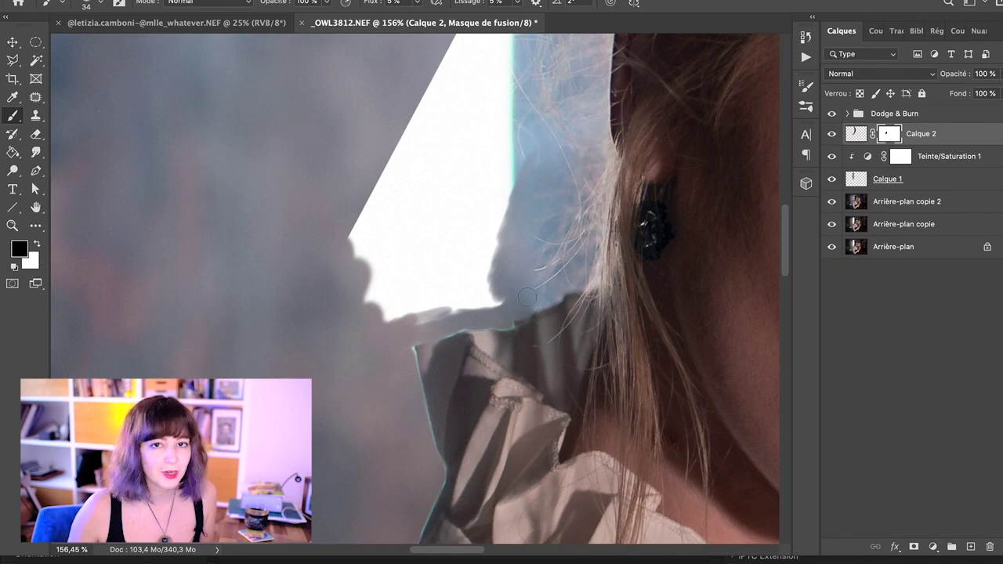
Step: Mask out the rest of the white window between the collar and the hair bun with a 127 px brush at 45% flow
right_click(481, 146)
drag(481, 146, 447, 279)
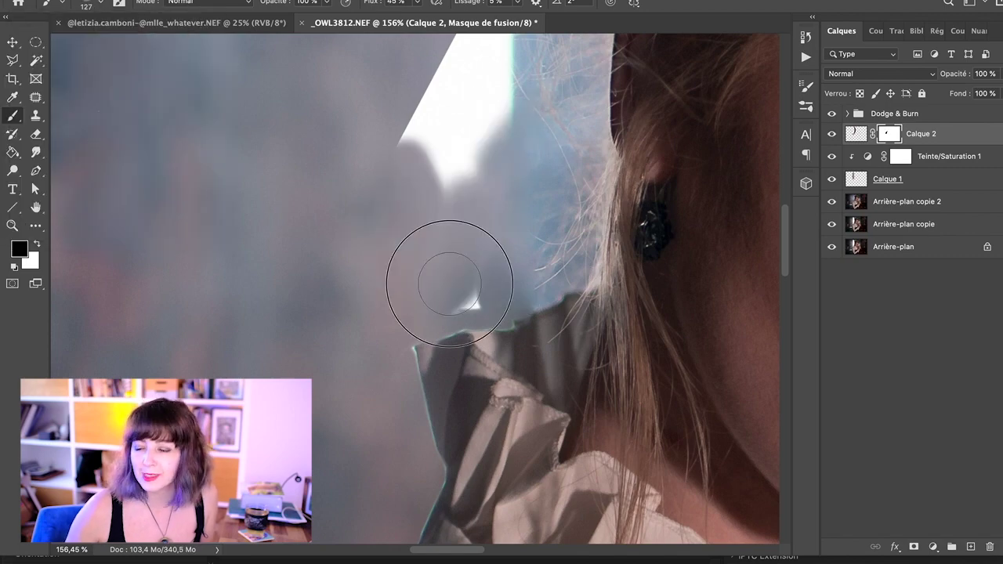
scroll(447, 280, up, 4)
scroll(536, 320, up, 5)
drag(466, 155, 481, 55)
scroll(486, 139, up, 5)
scroll(486, 139, down, 4)
Step: Adjust the brush hardness, lower the flow to 1% and blend the mask along the outer edge of the hair bun
click(63, 4)
drag(135, 77, 150, 77)
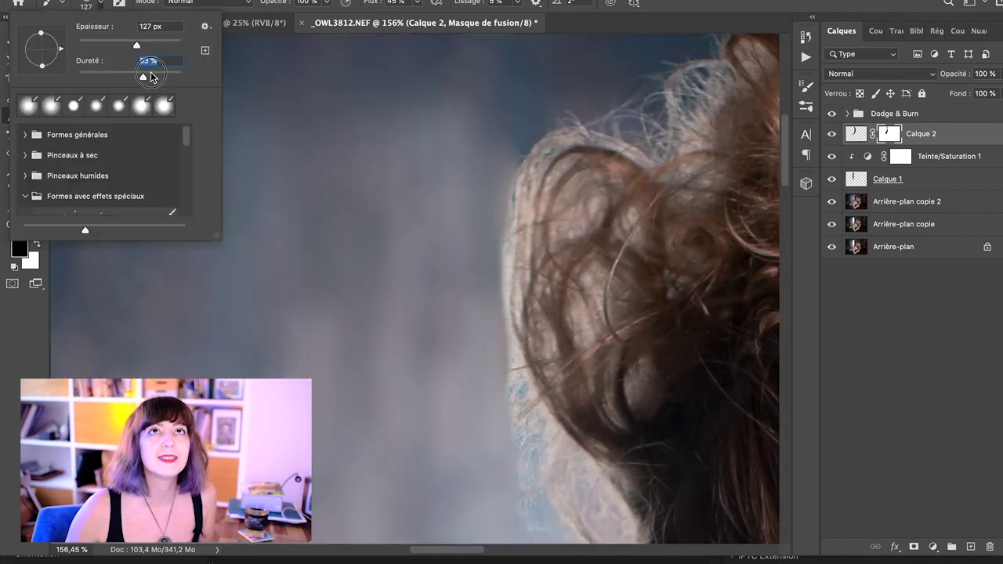
click(415, 3)
drag(418, 21, 386, 21)
drag(508, 235, 518, 395)
scroll(405, 120, down, 10)
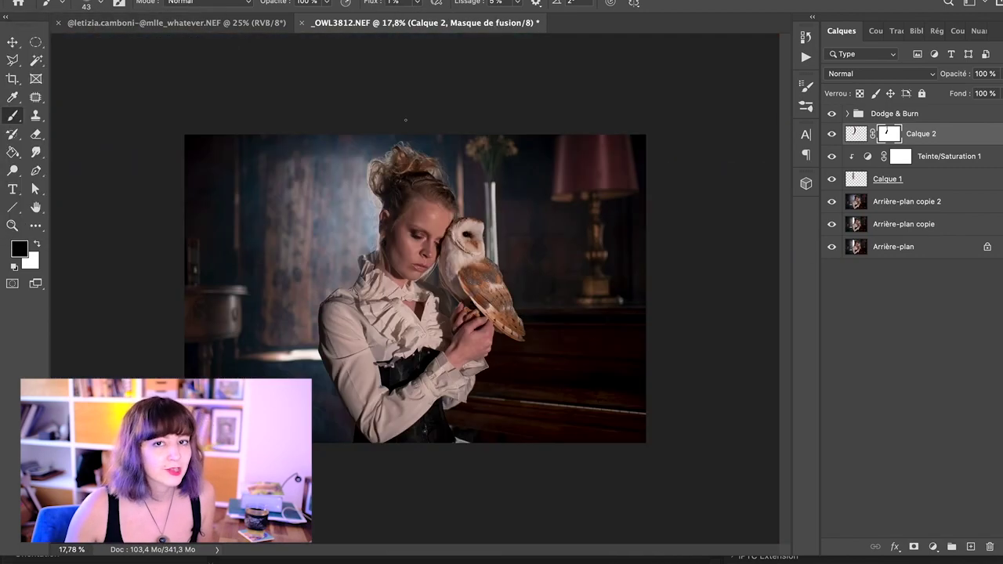
scroll(405, 120, up, 5)
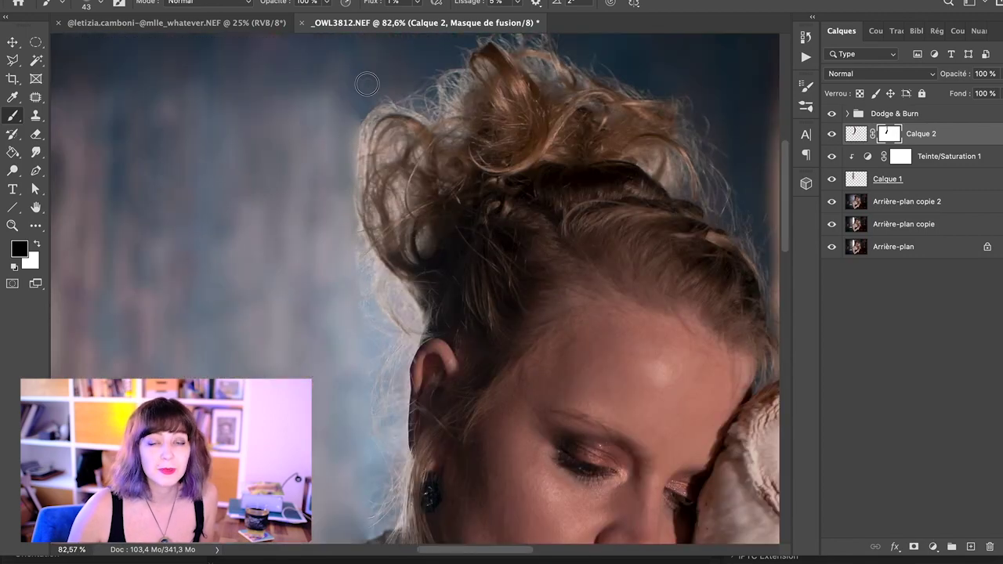
scroll(376, 300, down, 5)
shift+click(855, 204)
click(889, 138)
shift+click(855, 203)
click(889, 138)
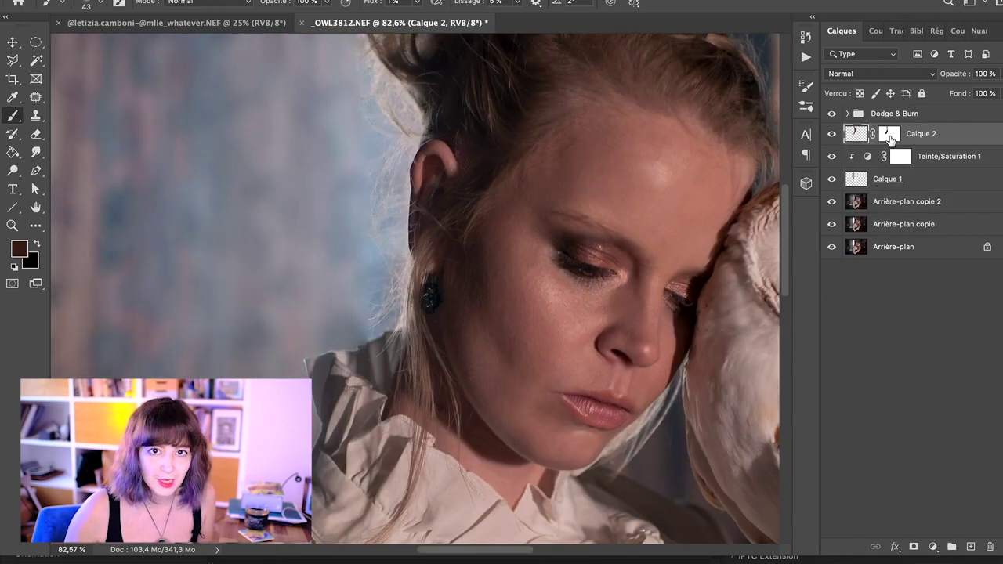
Step: Refine the Calque 2 mask along the collar's edge with a smaller brush
click(890, 138)
scroll(316, 427, up, 5)
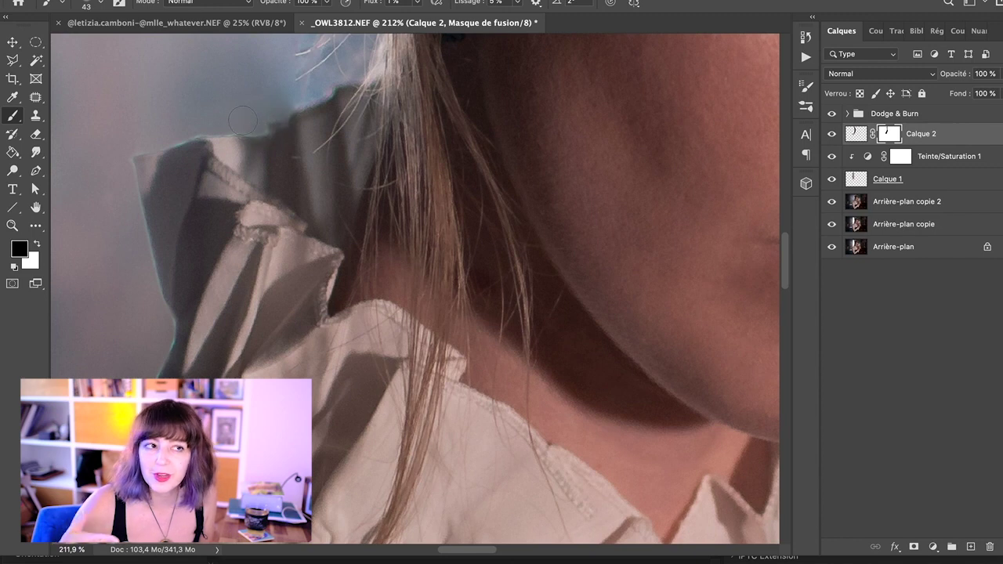
scroll(242, 120, left, 5)
click(101, 4)
drag(102, 45, 91, 45)
click(351, 410)
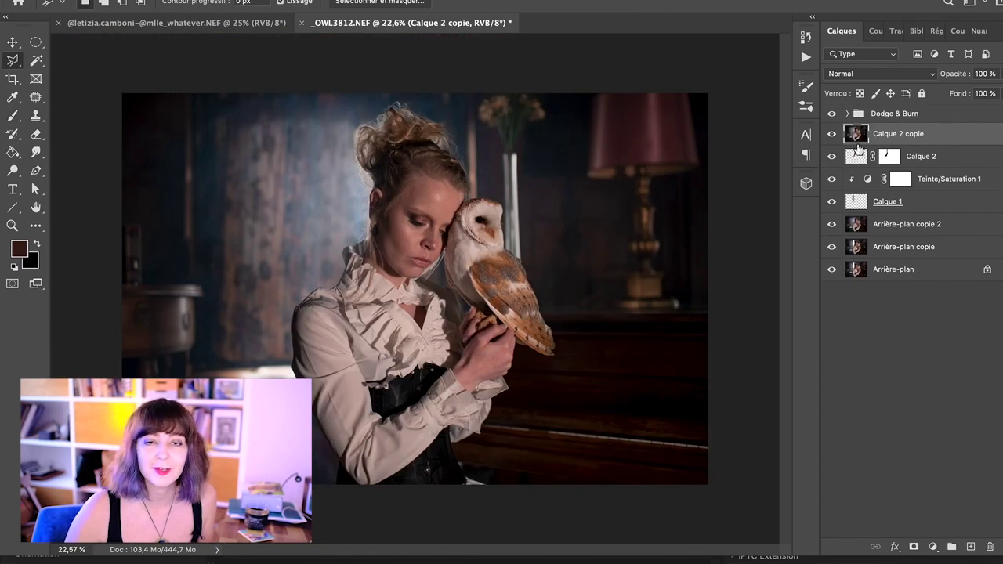
Step: Open Calque 2 copie in the Liquify filter and adjust the brush size to about 417
click(376, 0)
click(397, 78)
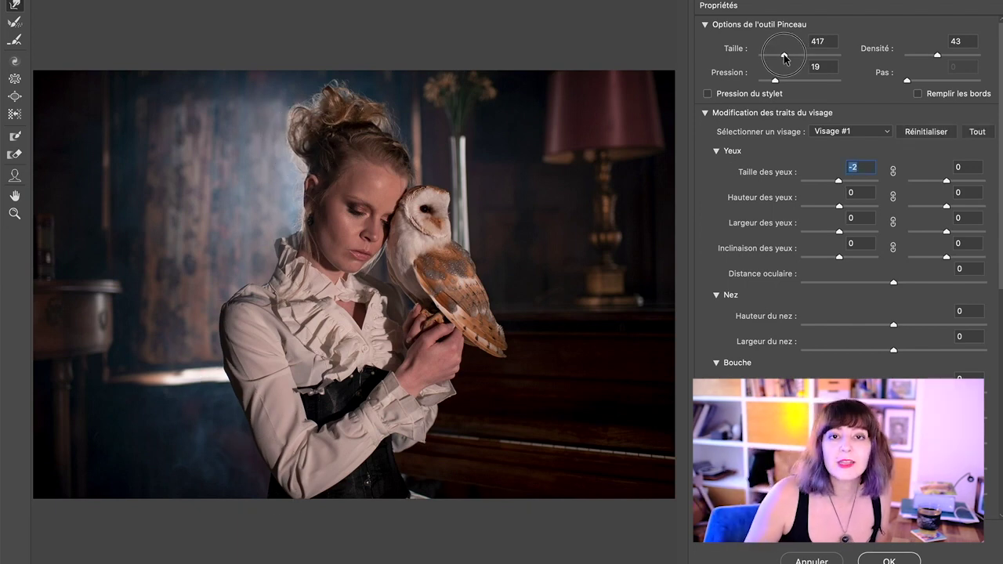
drag(784, 55, 782, 55)
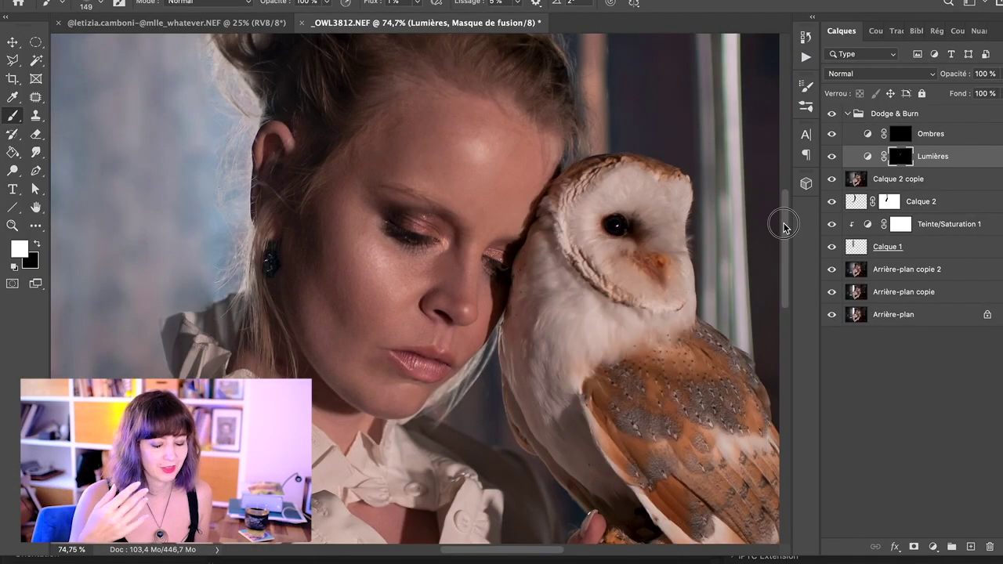
Step: Brighten the highlight on the woman's eyelid by painting white on the Lumières mask with a 60 px brush
drag(783, 225, 784, 222)
right_click(453, 173)
drag(577, 219, 562, 219)
click(410, 255)
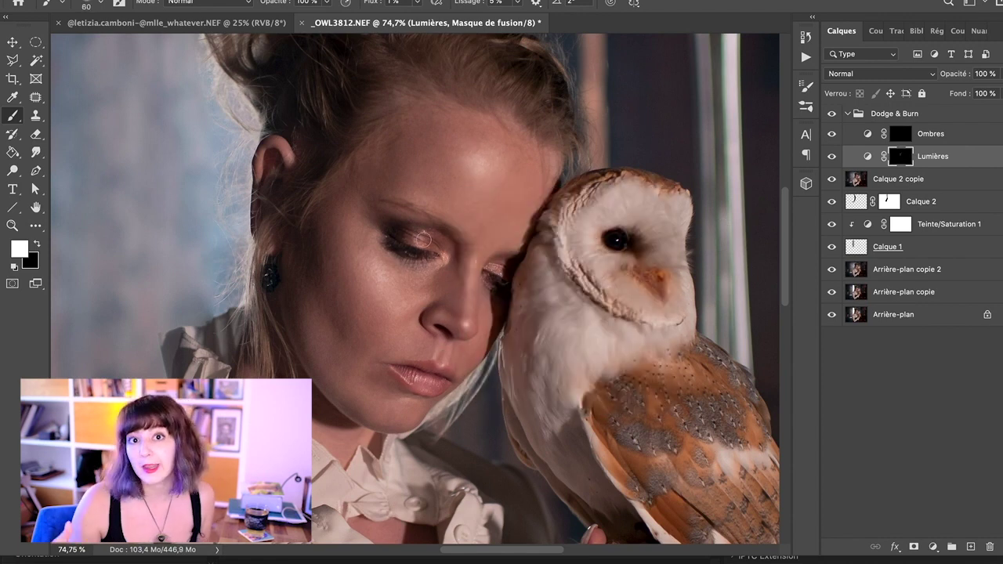
Step: Deepen the shadows on the face and blouse by painting white on the Ombres mask with 119 px and 221 px brushes
click(933, 134)
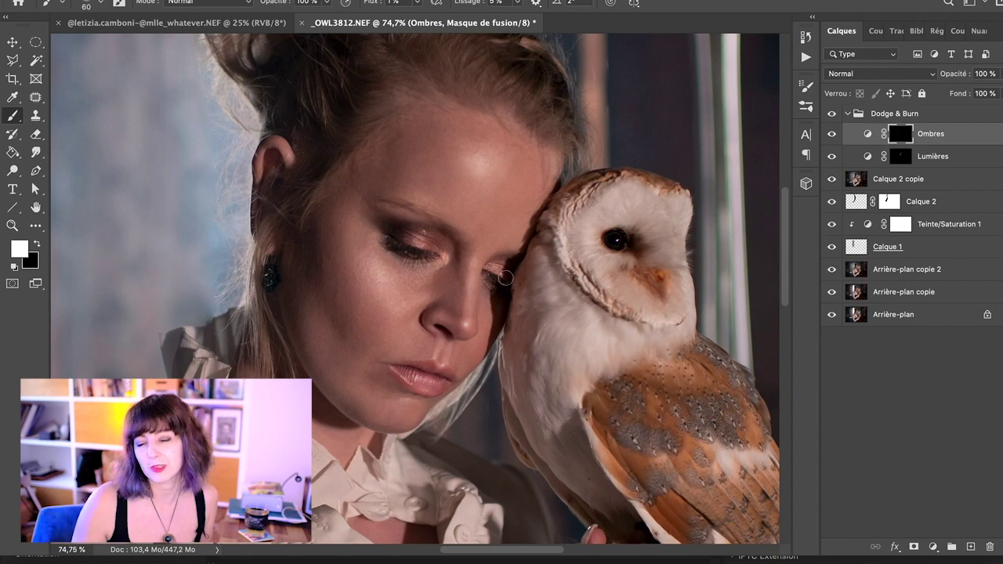
right_click(536, 314)
text(119)
key(Return)
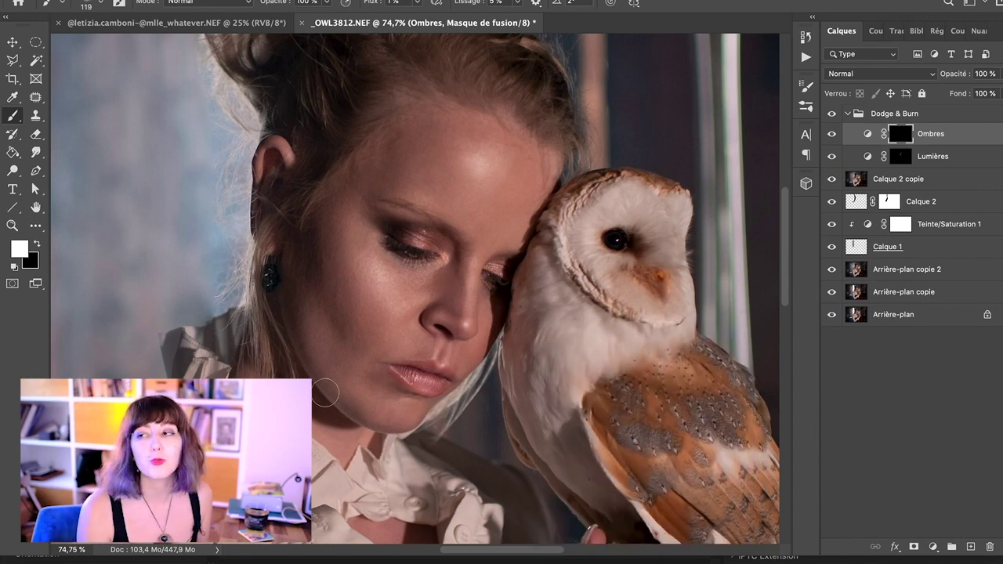
right_click(584, 247)
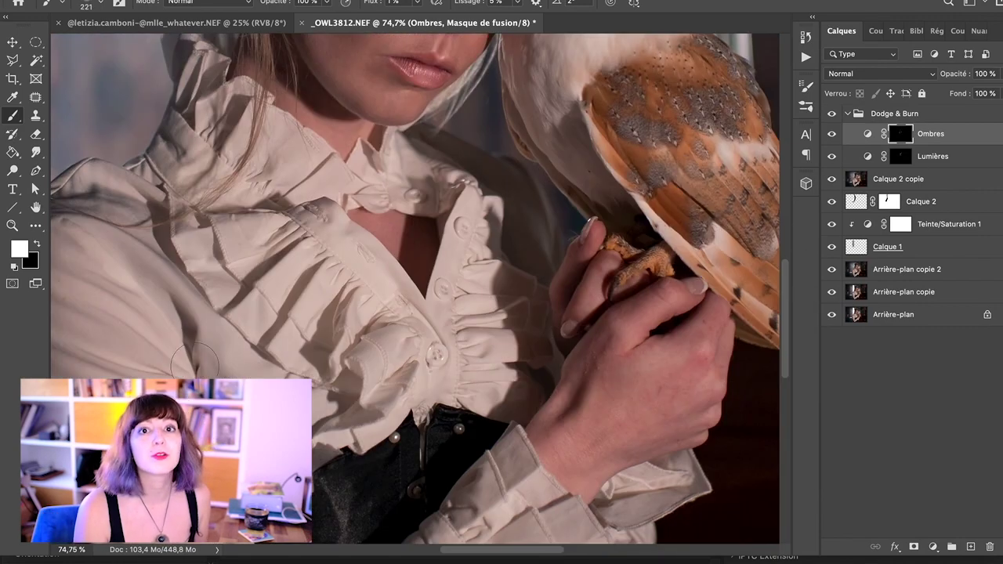
Step: Clean up the blouse on Calque 2 copie with the Spot Healing Brush
click(898, 179)
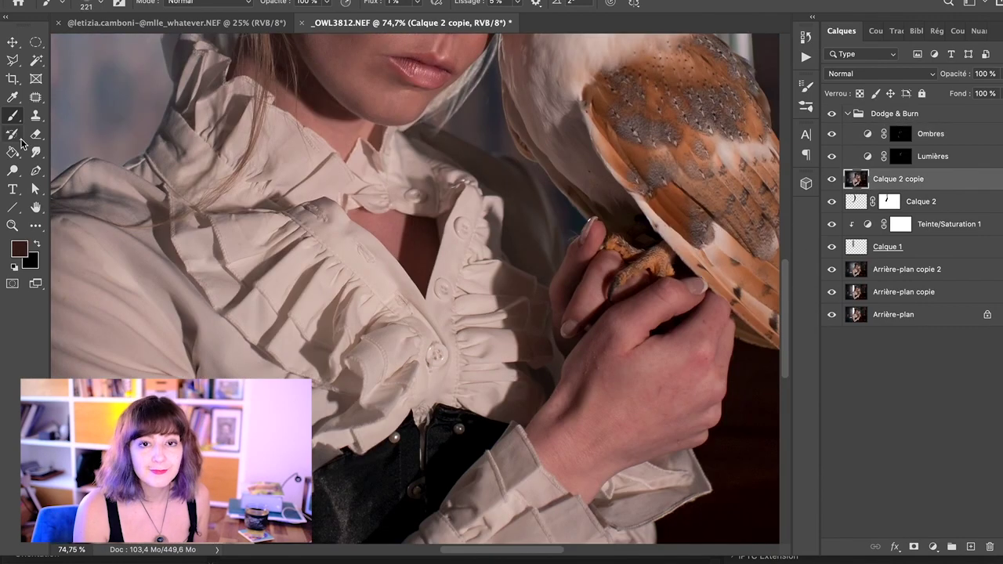
key(j)
key(shift+j)
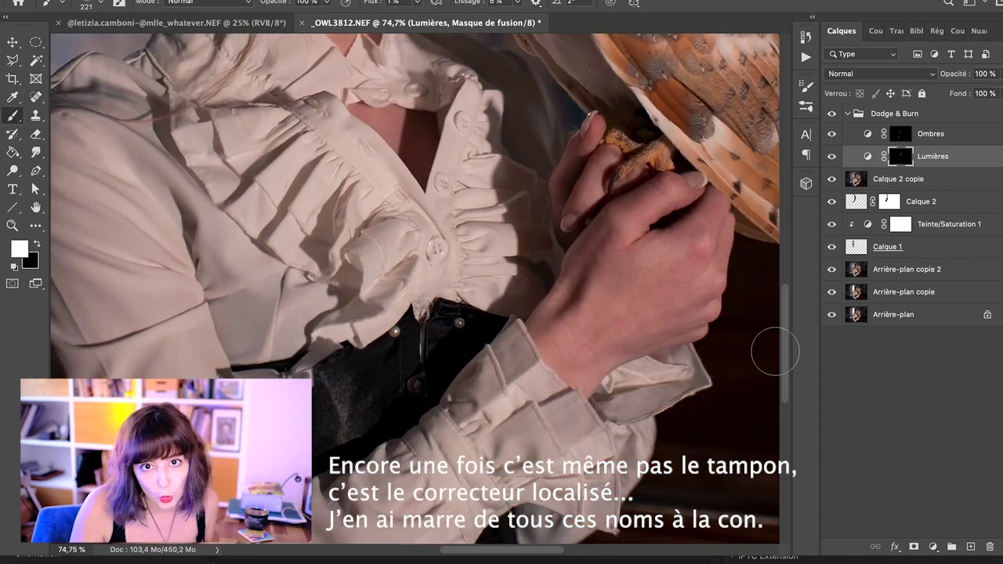
scroll(772, 347, down, 3)
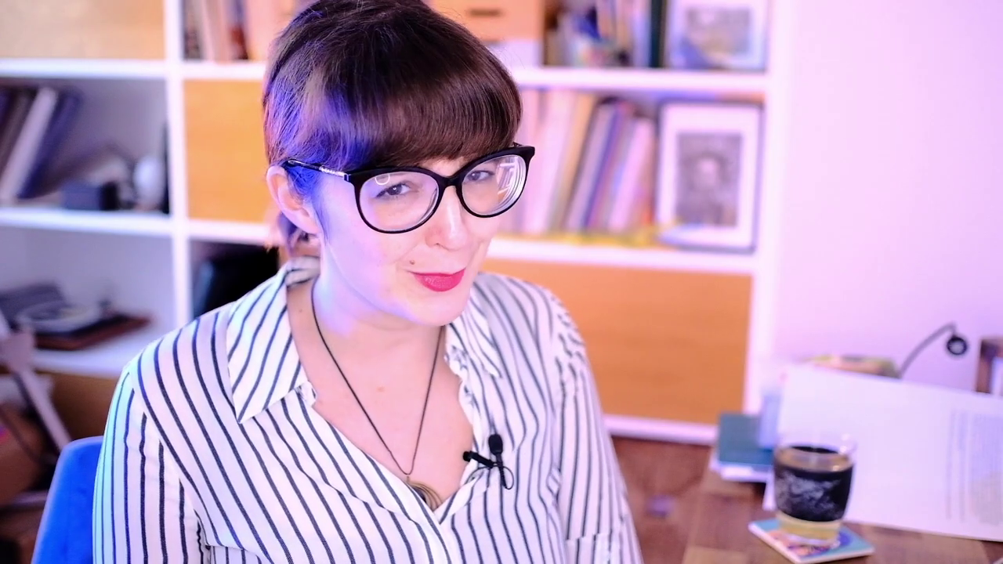
Step: Set Calque 3's blend mode to Lumière vive and reduce the brush size to 12 px
click(877, 74)
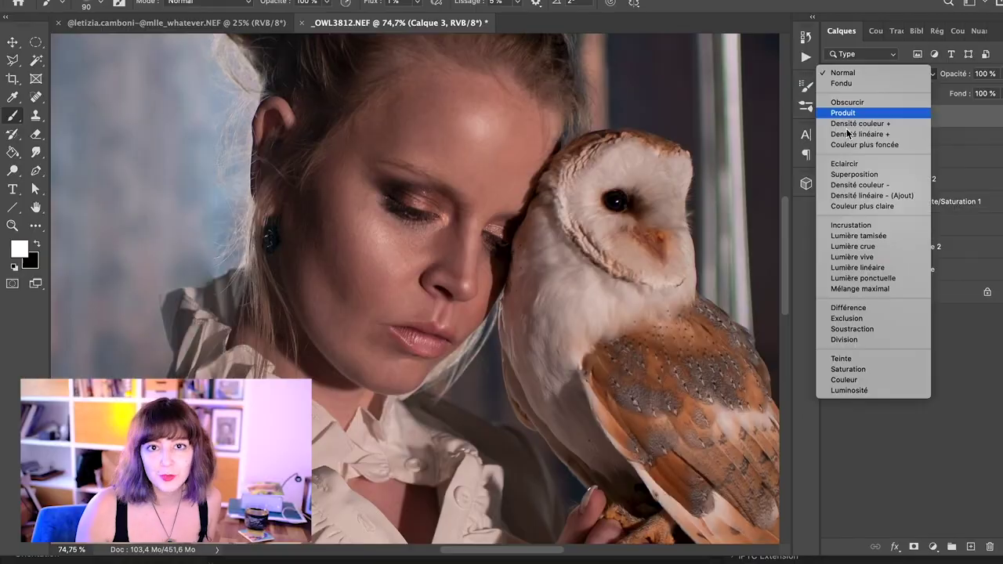
click(869, 249)
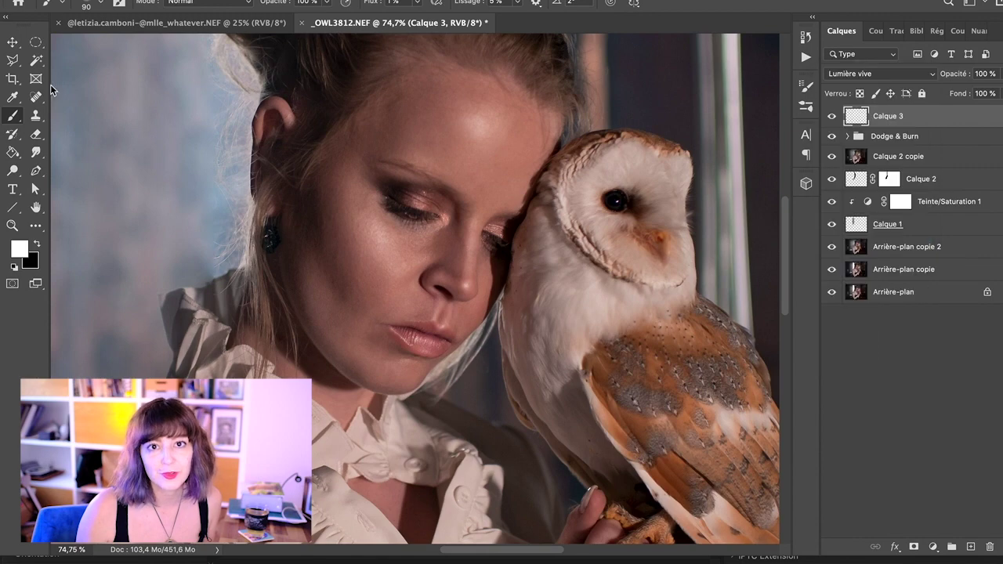
click(91, 4)
click(474, 388)
scroll(427, 286, up, 5)
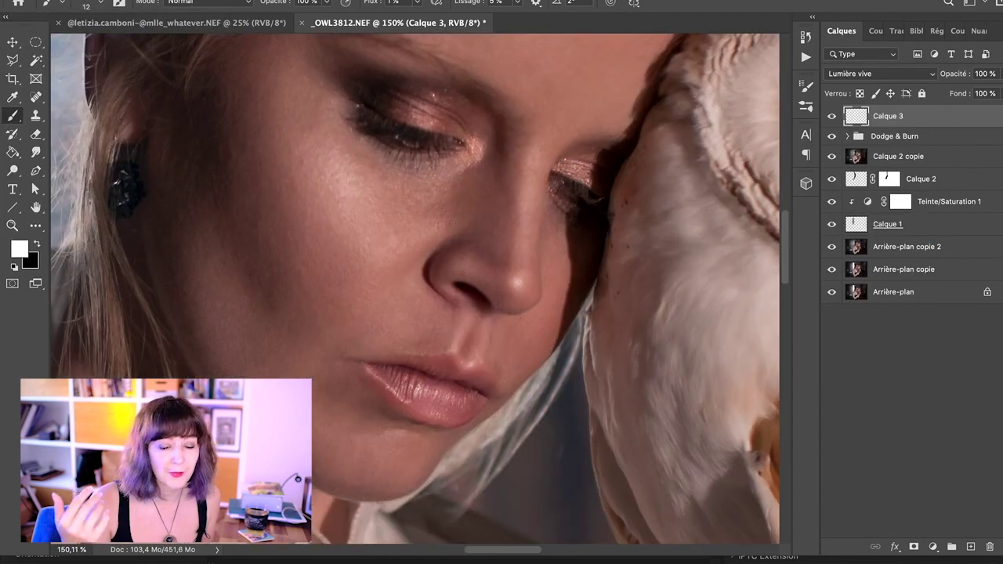
Step: Paint fine white highlights on the woman's lips on Calque 3 with a 9 px brush
click(90, 4)
click(433, 365)
click(90, 4)
click(437, 405)
drag(29, 45, 27, 45)
click(100, 3)
click(420, 354)
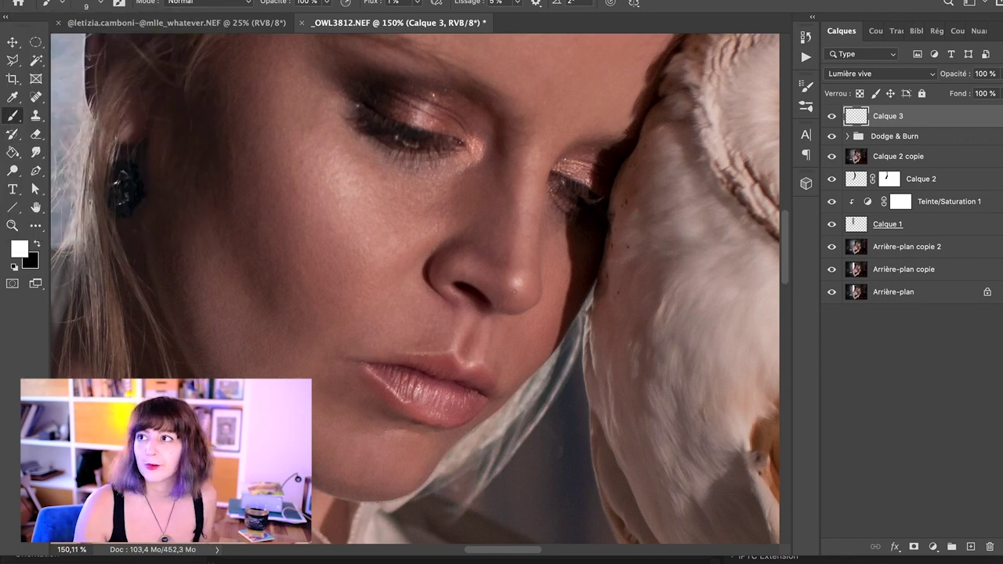
Step: Lower Calque 3's opacity to 68 %
scroll(501, 298, down, 10)
click(1001, 74)
drag(1002, 91, 982, 92)
scroll(896, 114, down, 5)
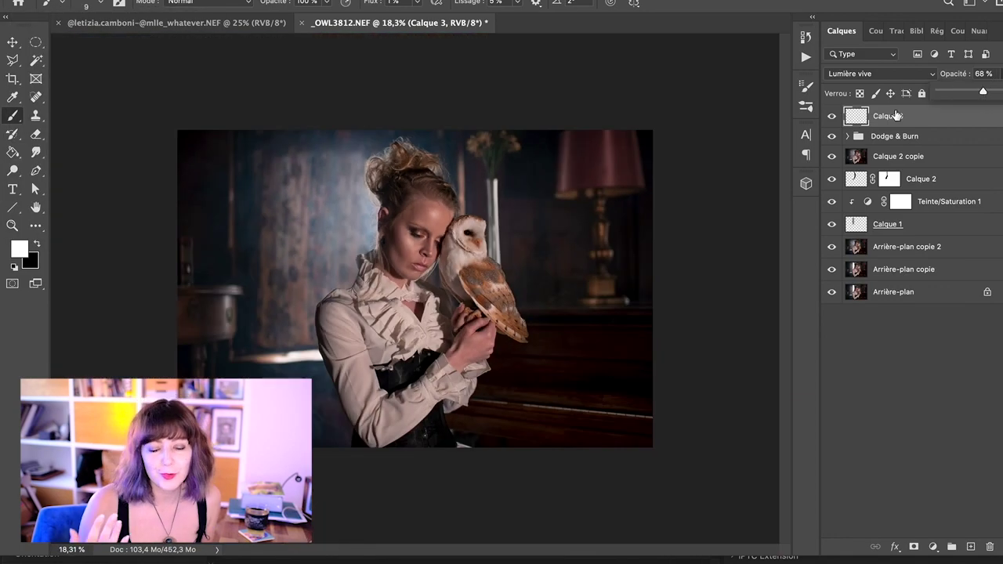
Step: Compare the portrait with and without the Dodge & Burn group and adjust the group's opacity
scroll(896, 115, up, 2)
scroll(896, 115, up, 3)
click(832, 137)
click(832, 137)
click(832, 137)
click(858, 137)
mouse_move(981, 94)
mouse_down()
mouse_move(940, 93)
mouse_move(984, 94)
mouse_up()
Step: Adjust the Lumières opacity, set Ombres to 70 %, and toggle the Dodge & Burn group's visibility to compare
click(848, 137)
click(902, 159)
click(901, 179)
click(1000, 74)
click(902, 158)
click(1000, 74)
click(831, 138)
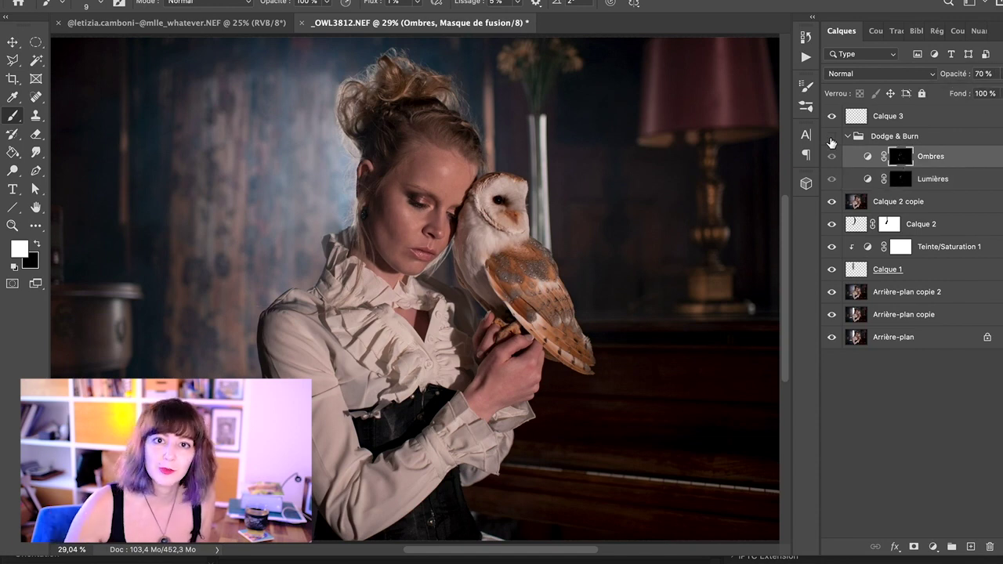
scroll(417, 247, down, 2)
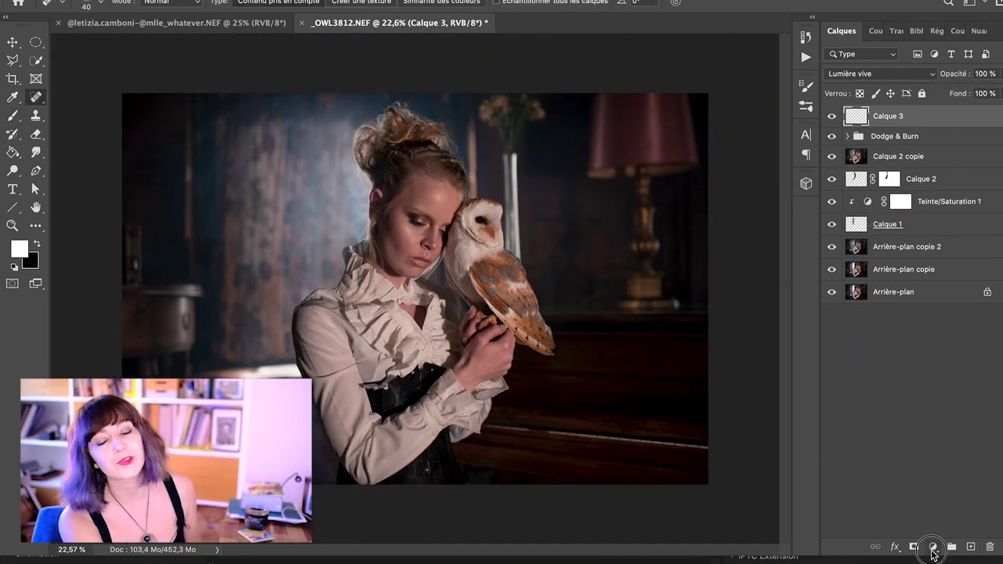
Step: Add a gradient map adjustment layer above Calque 3 and lower its opacity to 22 %
click(933, 546)
click(909, 533)
click(998, 74)
drag(999, 92, 950, 93)
Step: Set the gradient map's starting colour stop at 0 % to a very dark purple
click(754, 354)
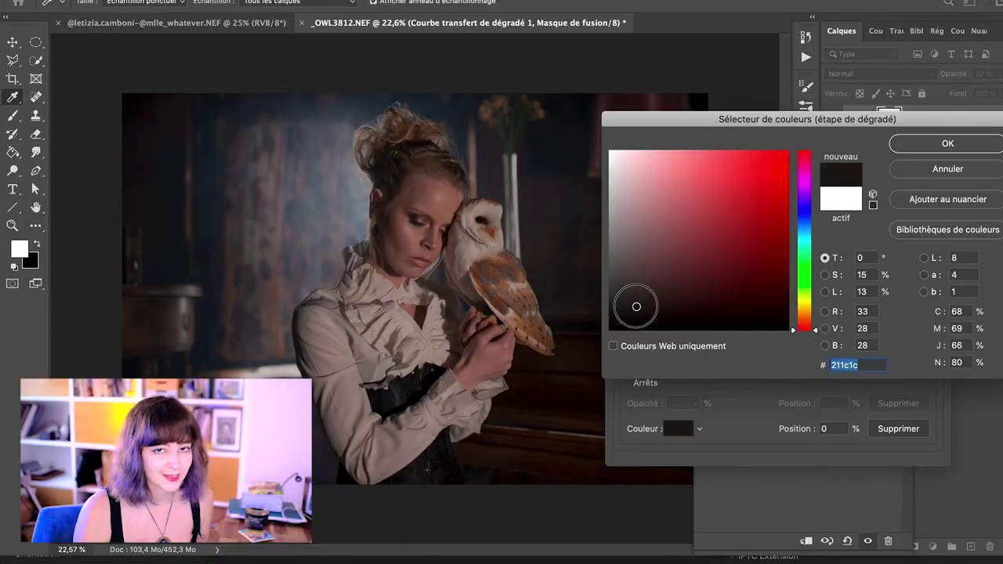
drag(636, 306, 660, 304)
drag(809, 258, 806, 183)
click(947, 144)
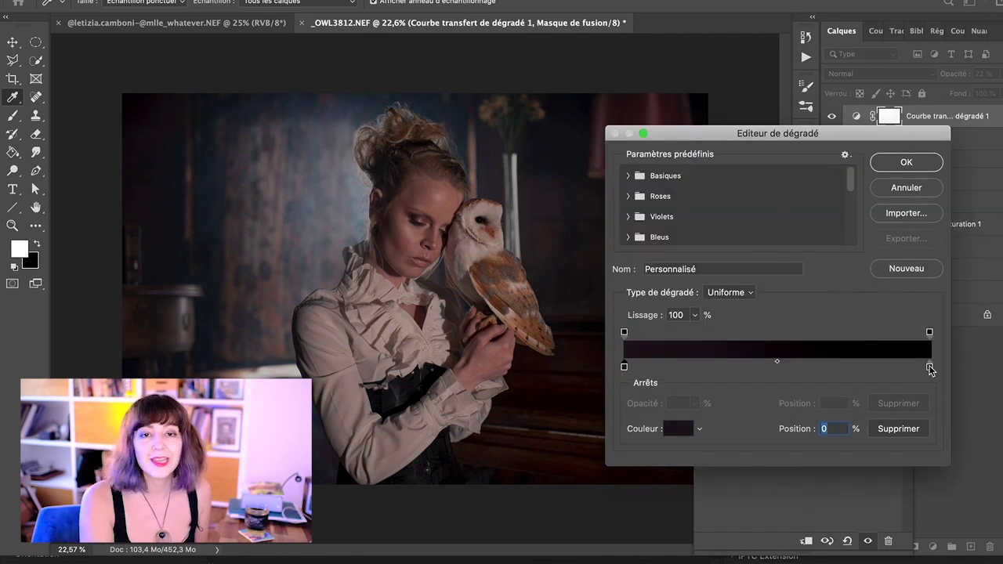
Step: Set the gradient's end stop at 100 % to a warm beige and reduce the gradient map layer's opacity further
click(930, 363)
click(679, 428)
drag(631, 167, 665, 185)
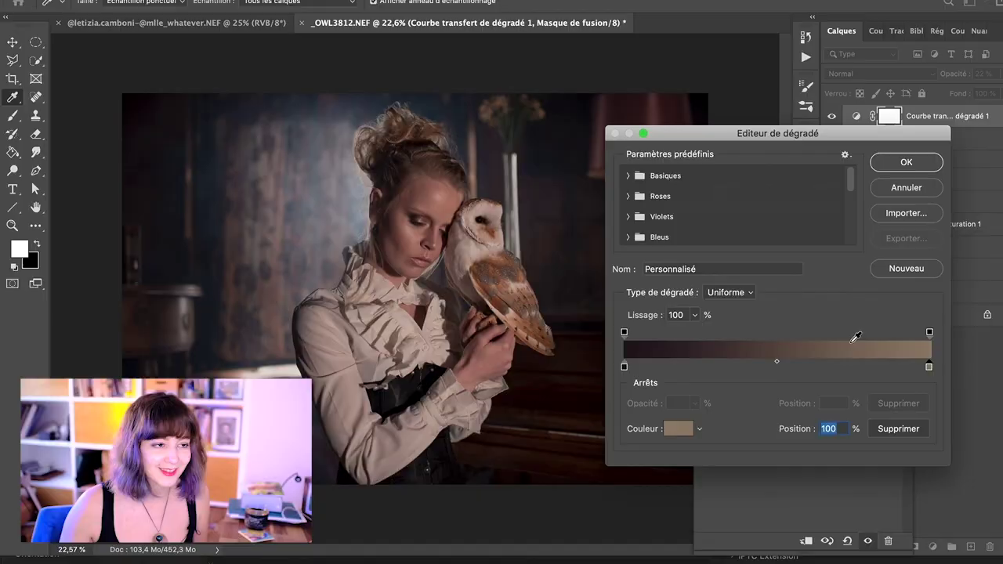
drag(871, 131, 804, 137)
click(842, 173)
click(998, 74)
drag(952, 93, 942, 95)
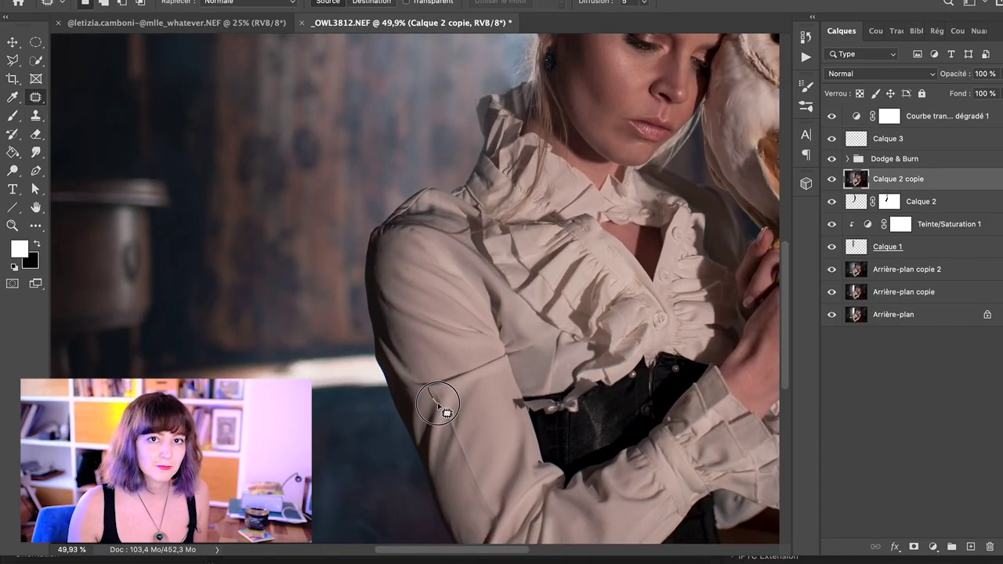
Step: Outline the left end of the basin in the background on Calque 2 copie and fill the selection
scroll(450, 406, down, 3)
scroll(479, 296, down, 4)
drag(164, 285, 144, 289)
click(153, 1)
click(204, 189)
key(Return)
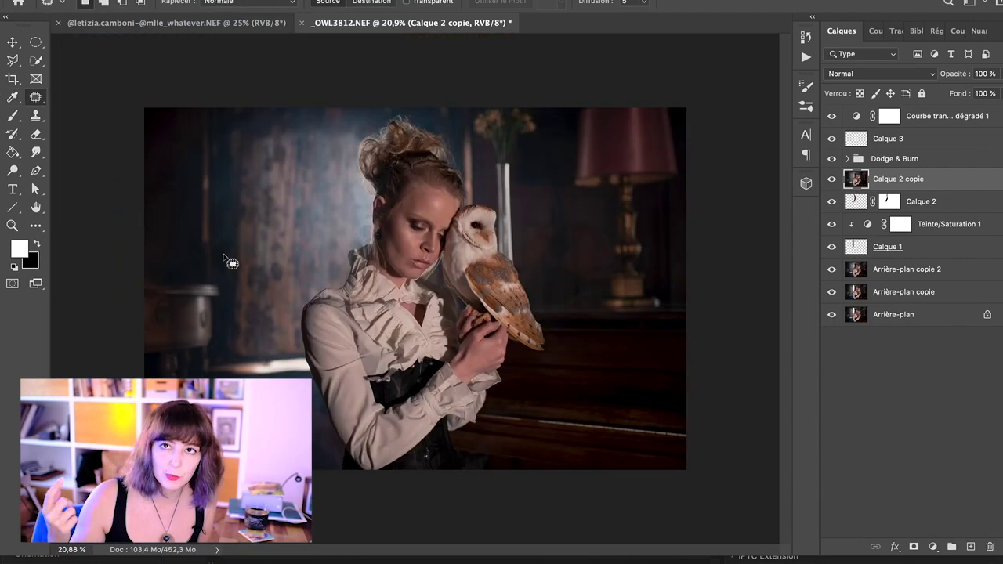
Step: Paint a dark colour over the basin's left rim on Calque 2 copie with a 105 px brush at 29 % hardness
scroll(247, 253, up, 3)
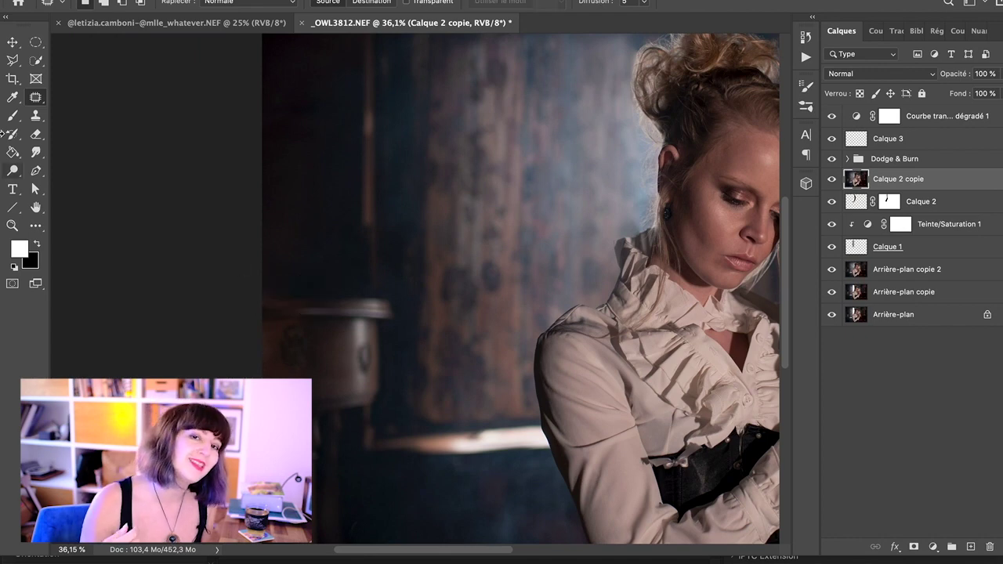
click(94, 6)
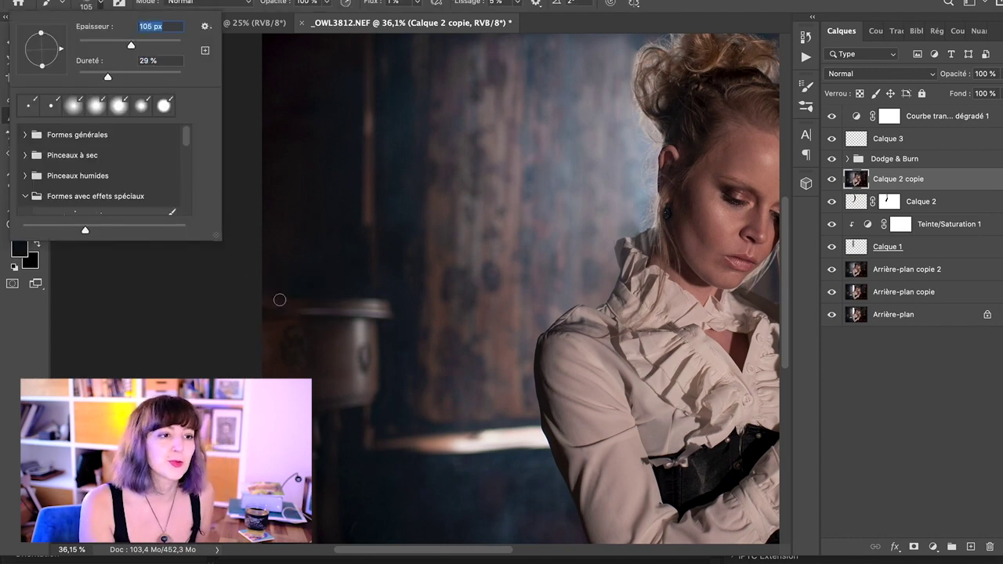
key(Return)
scroll(242, 293, down, 3)
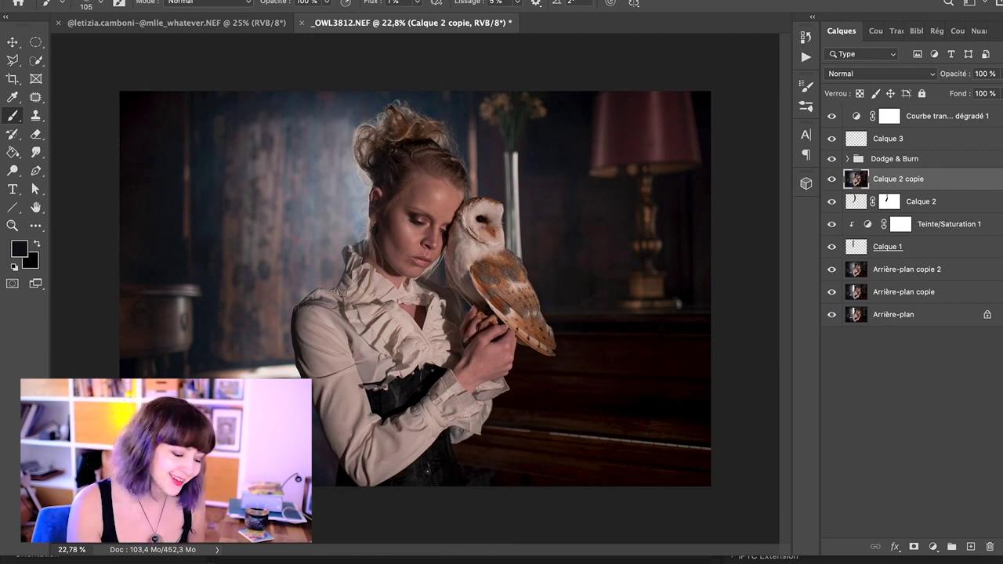
Step: Open Calque 2 copie in the Liquify filter
scroll(264, 410, up, 2)
click(371, 0)
click(407, 90)
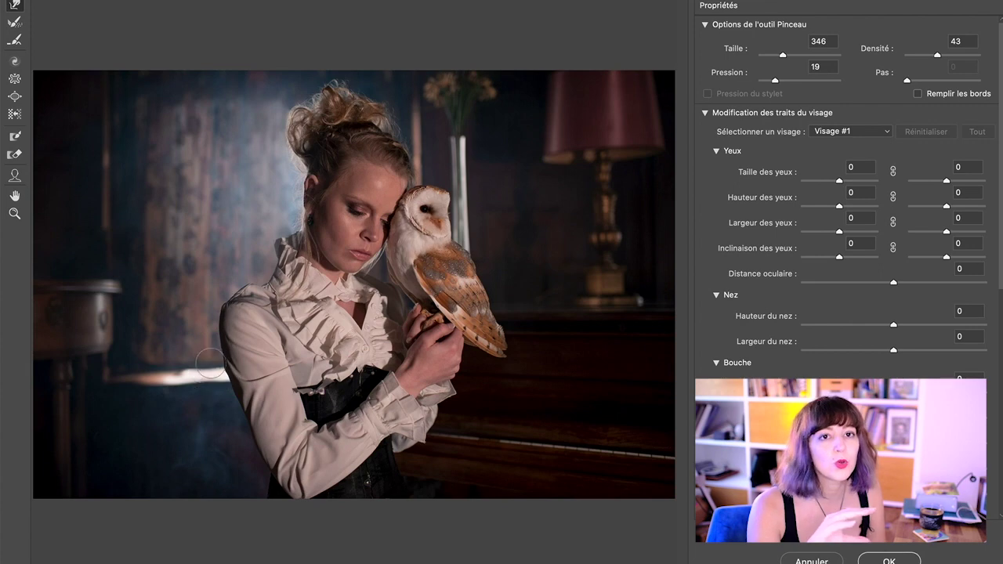